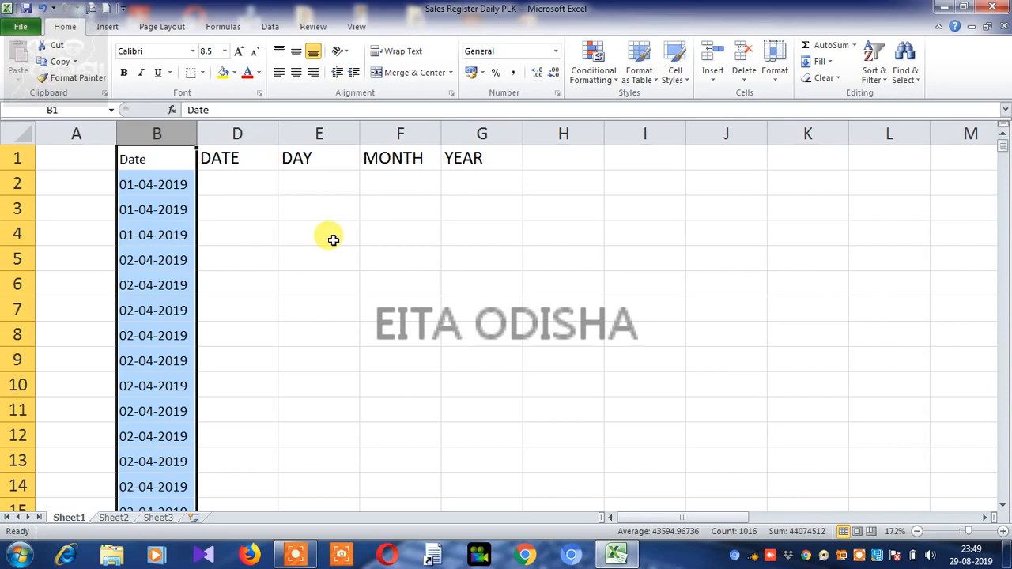
{"action": "left_click", "coordinate": [239, 159]}
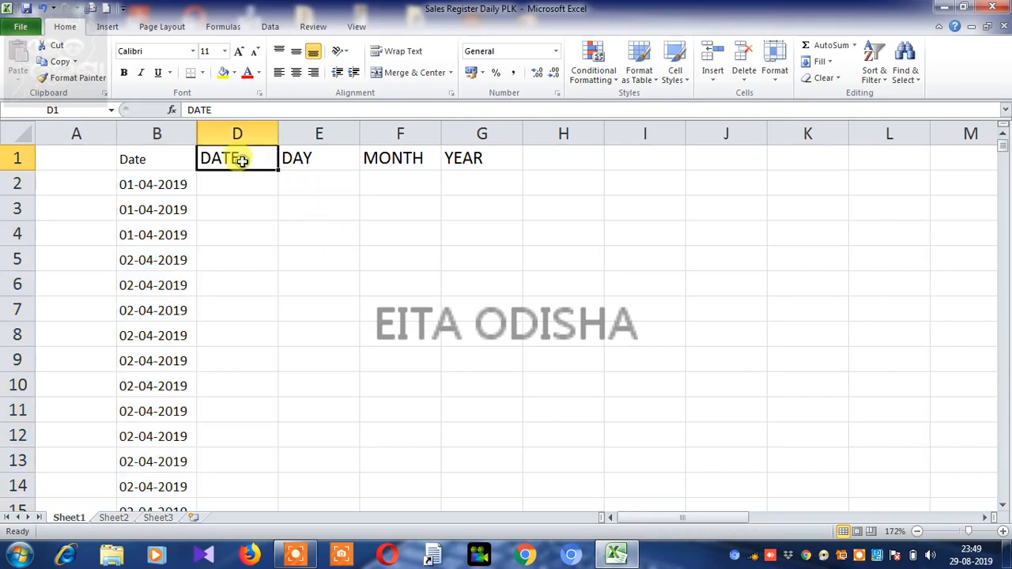
{"action": "left_click", "coordinate": [293, 162]}
{"action": "left_click", "coordinate": [402, 161]}
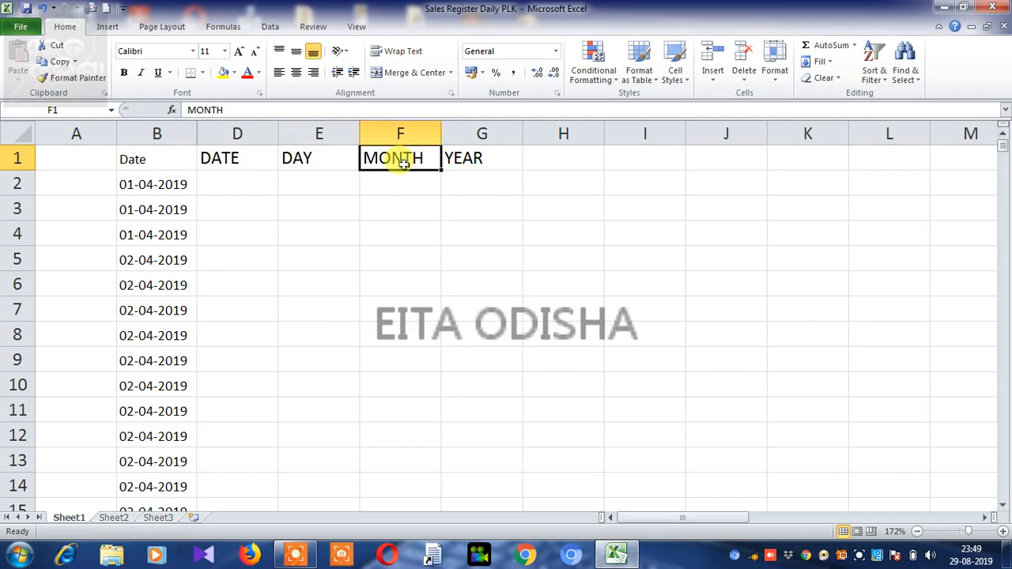
{"action": "left_click", "coordinate": [456, 159]}
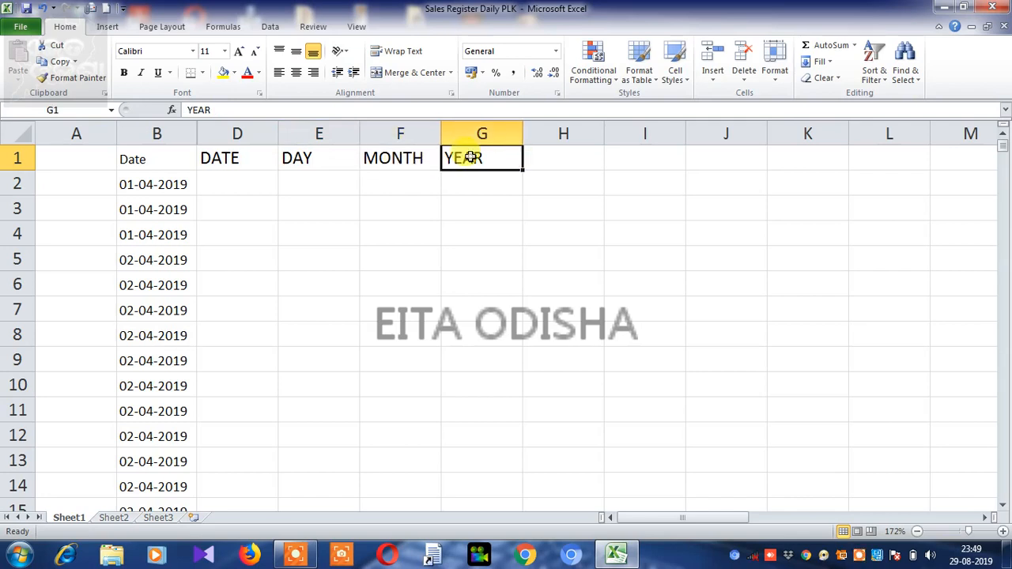
{"action": "left_click", "coordinate": [170, 134]}
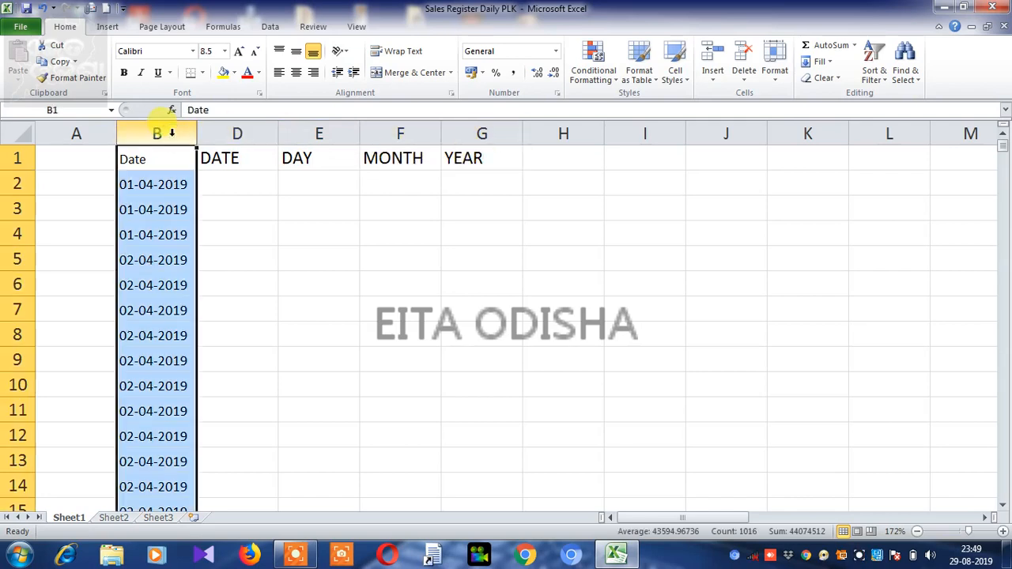
Enter the formula =TEXT(B2,"D") in cell D2 to extract the day number from the date.
{"action": "left_click", "coordinate": [225, 181]}
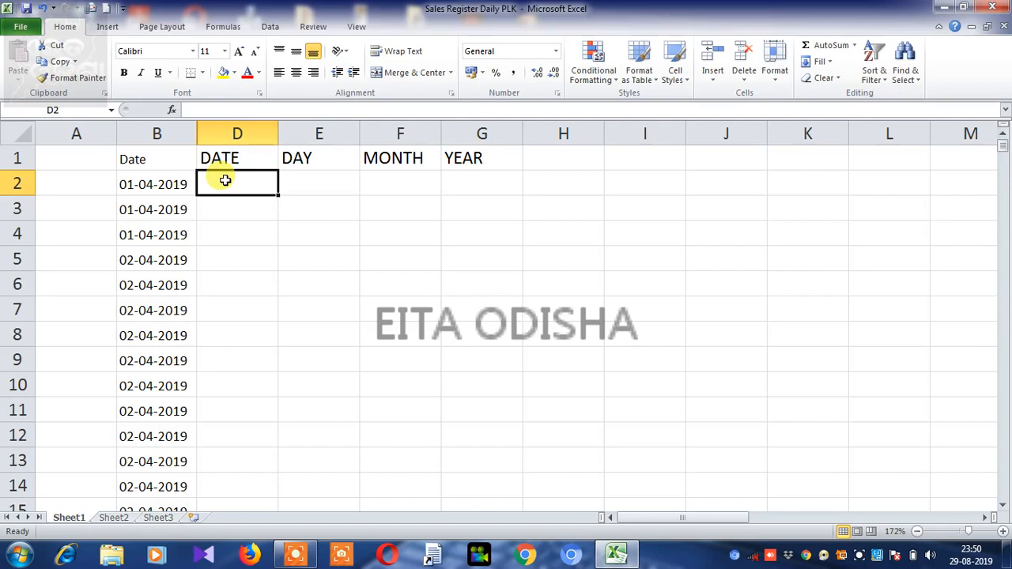
{"action": "type", "text": "="}
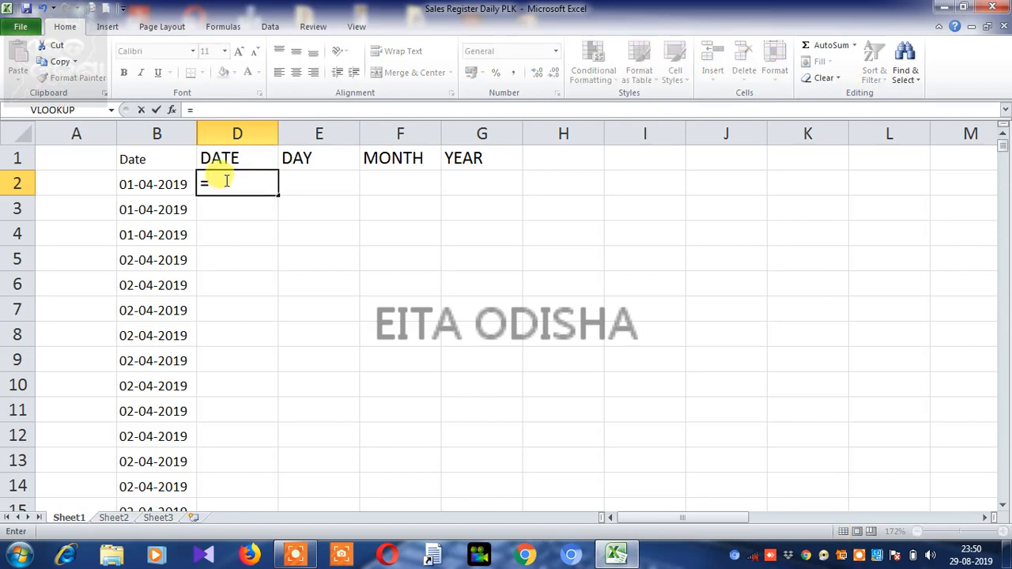
{"action": "type", "text": "T"}
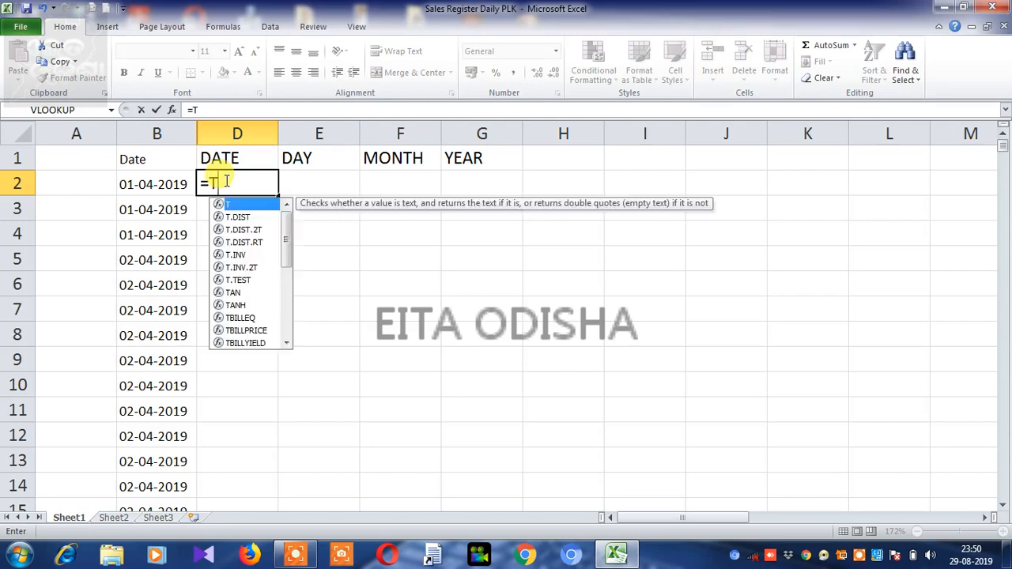
{"action": "type", "text": "EXT"}
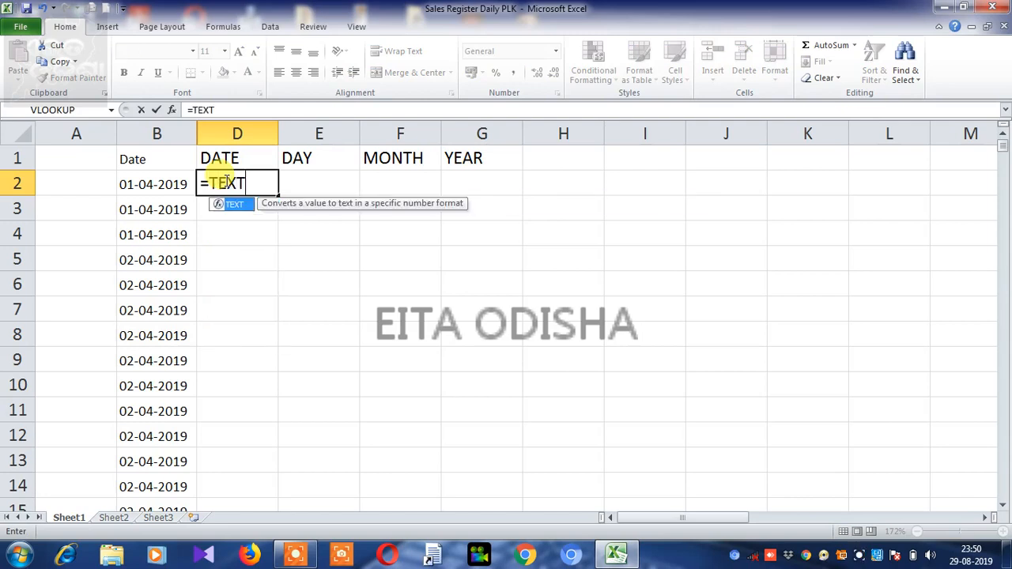
{"action": "type", "text": "("}
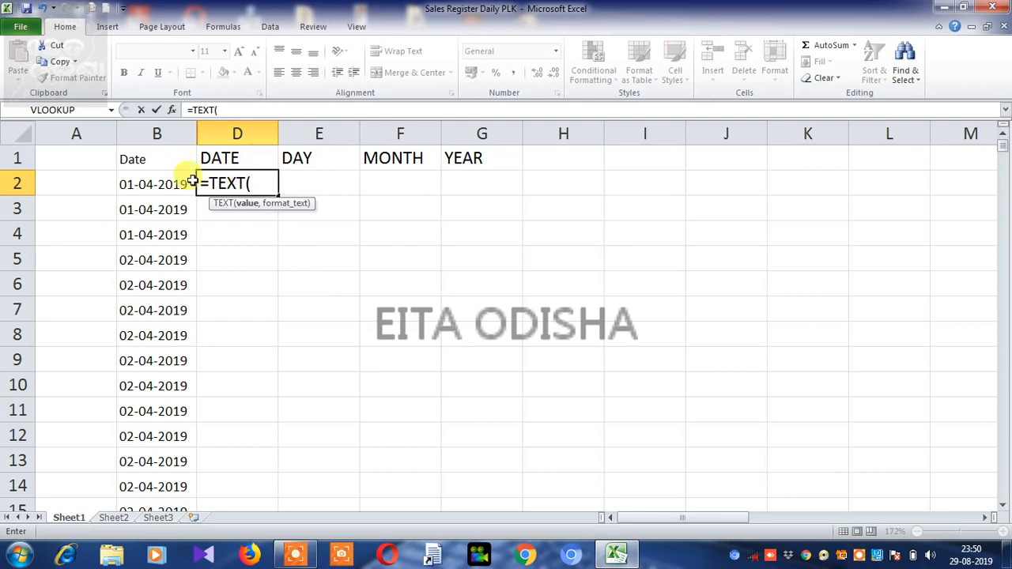
{"action": "left_click", "coordinate": [156, 183]}
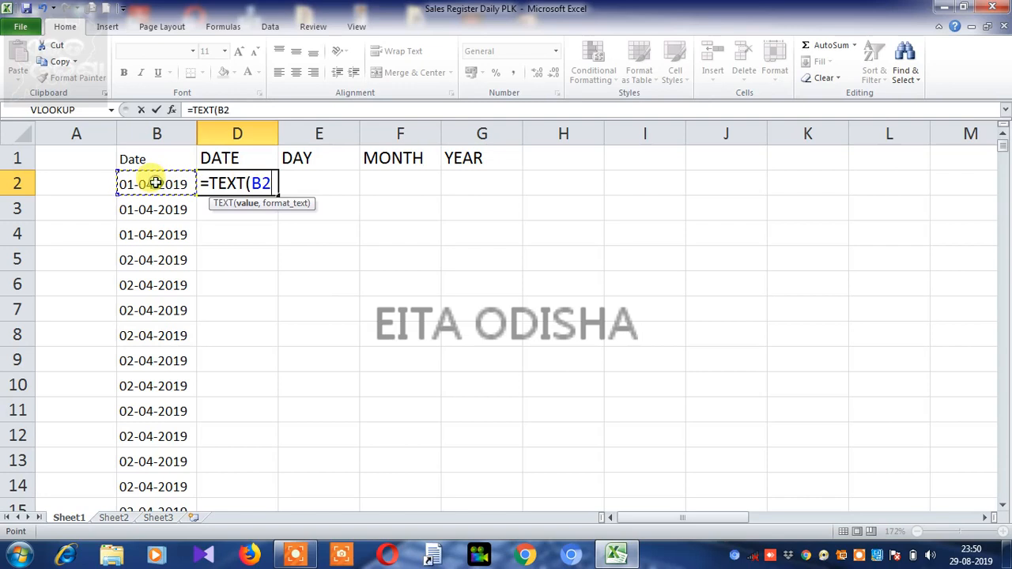
{"action": "type", "text": ","}
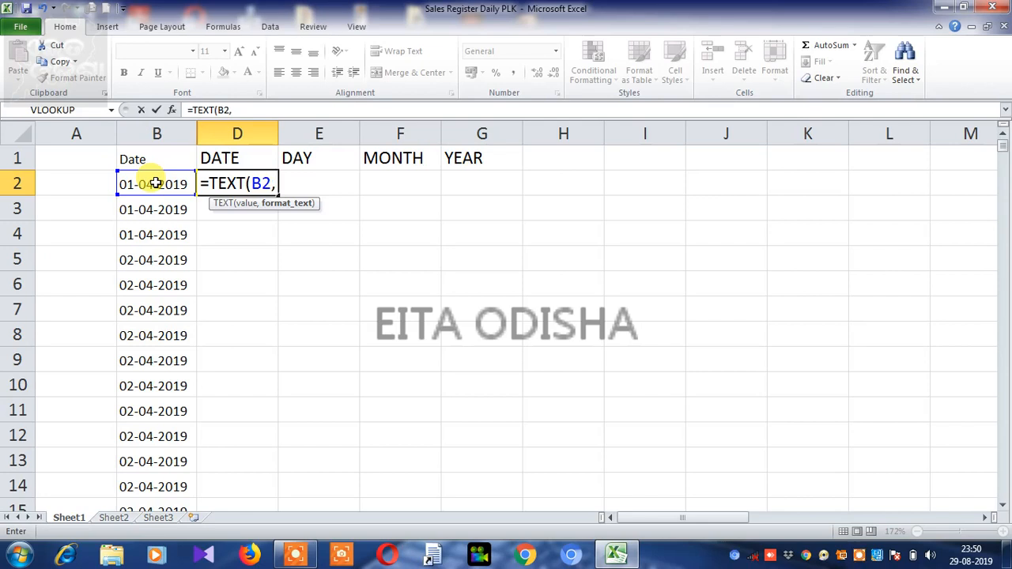
{"action": "type", "text": "\"D"}
{"action": "type", "text": "\""}
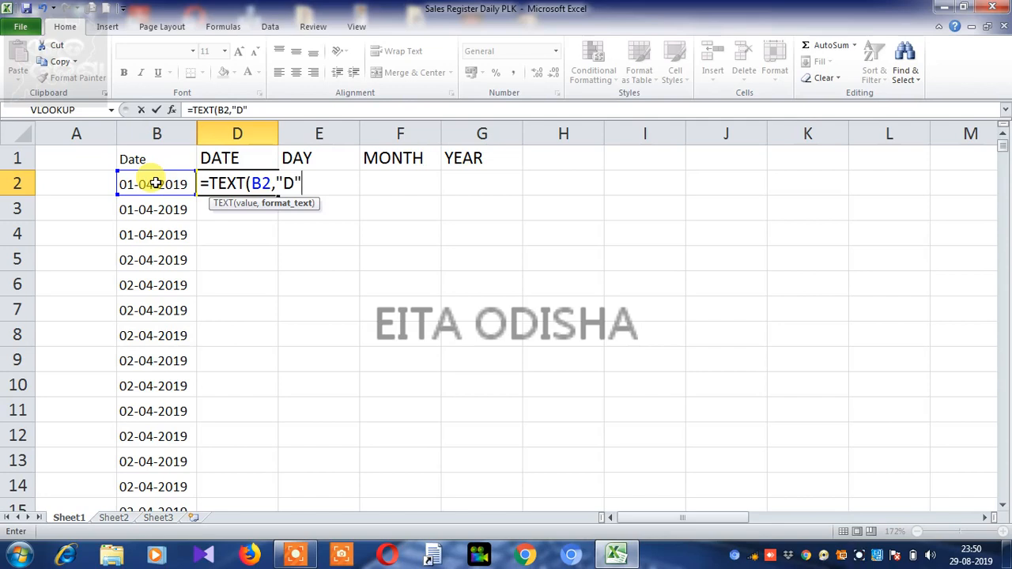
{"action": "type", "text": ")"}
{"action": "key", "text": "Return"}
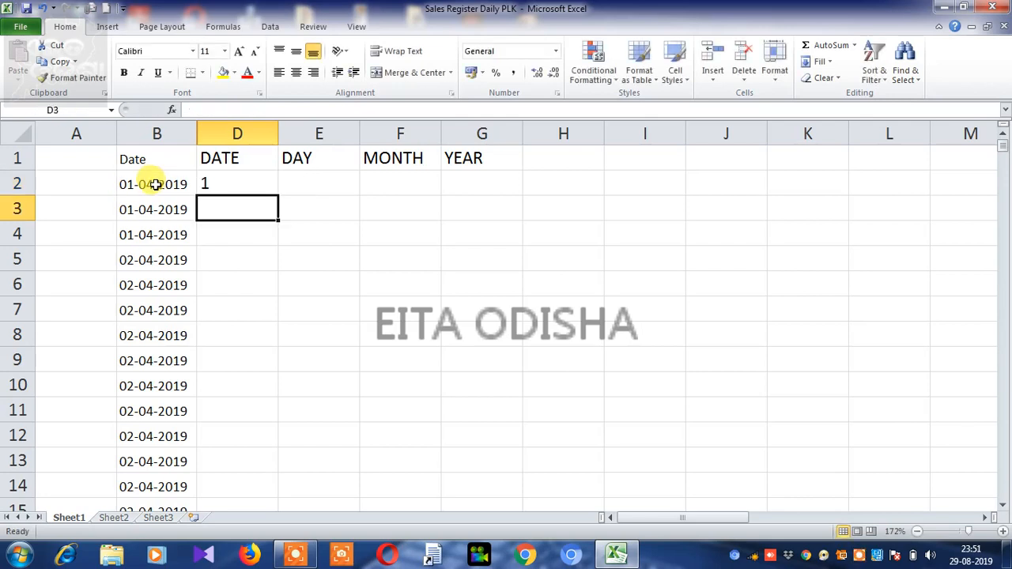
{"action": "left_click", "coordinate": [219, 181]}
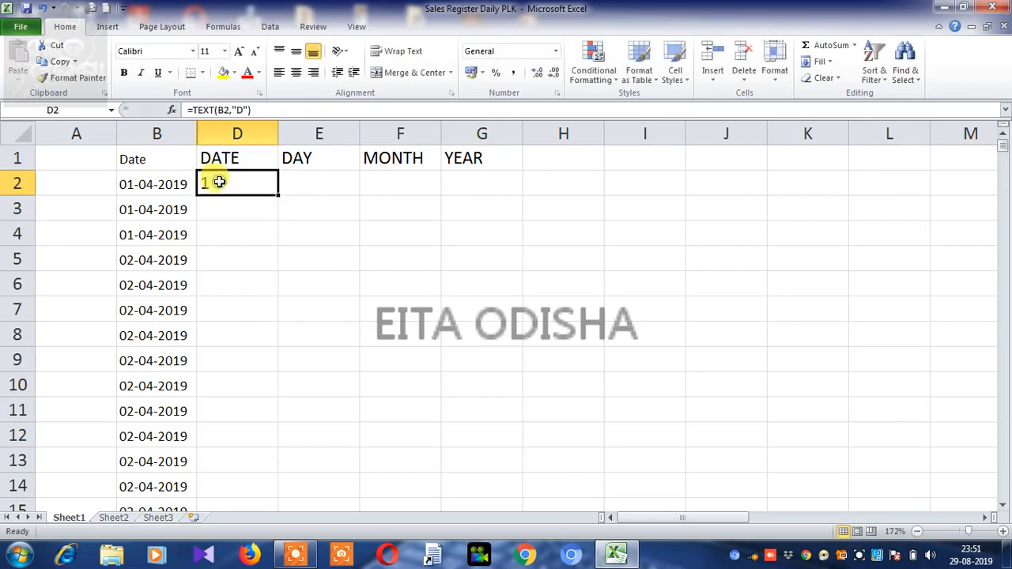
{"action": "left_click", "coordinate": [161, 186]}
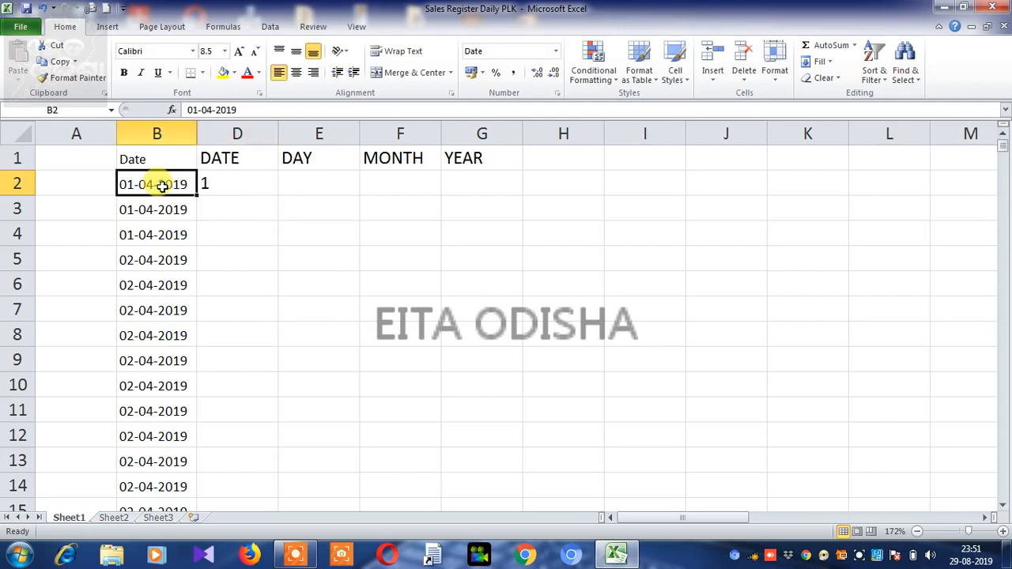
Enter the formula =TEXT(B2,"DD") in cell E2 under the DAY heading.
{"action": "left_click", "coordinate": [295, 186]}
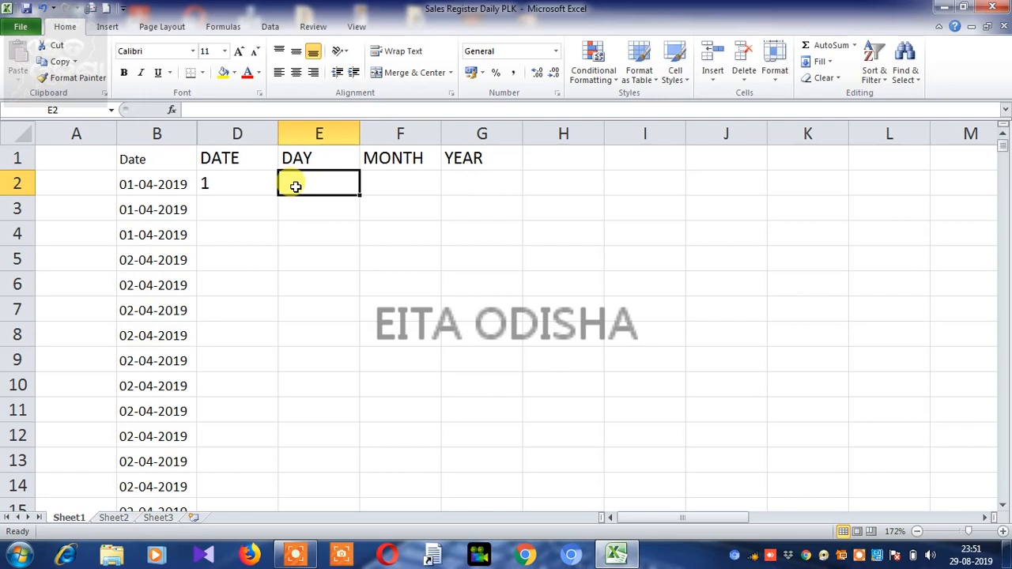
{"action": "left_click", "coordinate": [168, 181]}
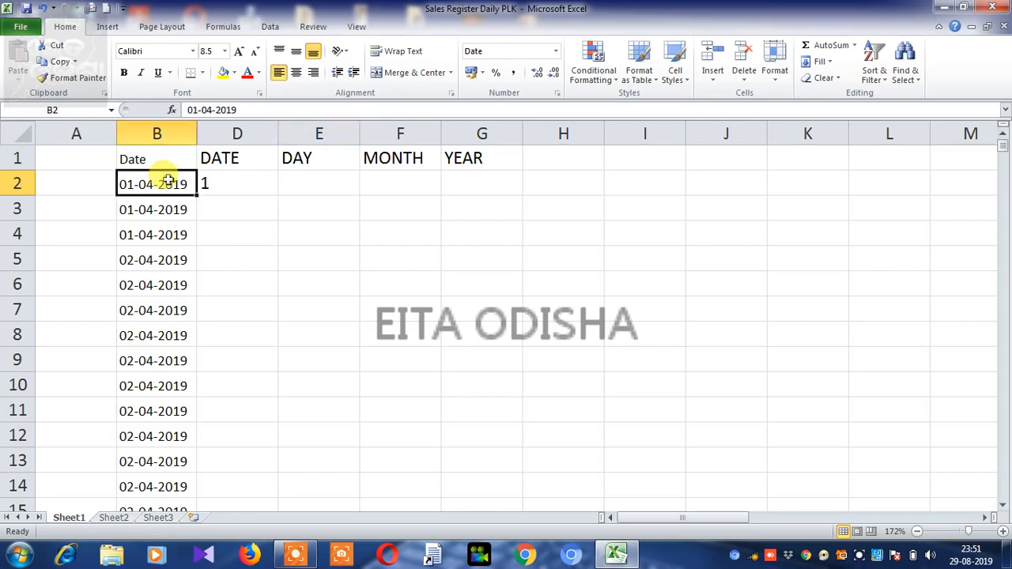
{"action": "left_click", "coordinate": [322, 168]}
{"action": "left_click", "coordinate": [323, 184]}
{"action": "type", "text": "="}
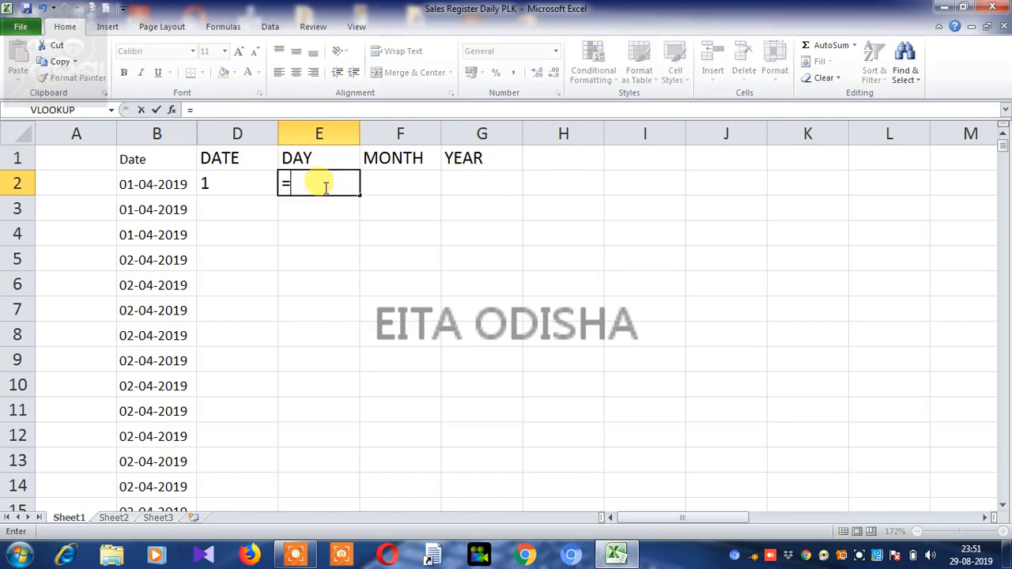
{"action": "type", "text": "TEXT("}
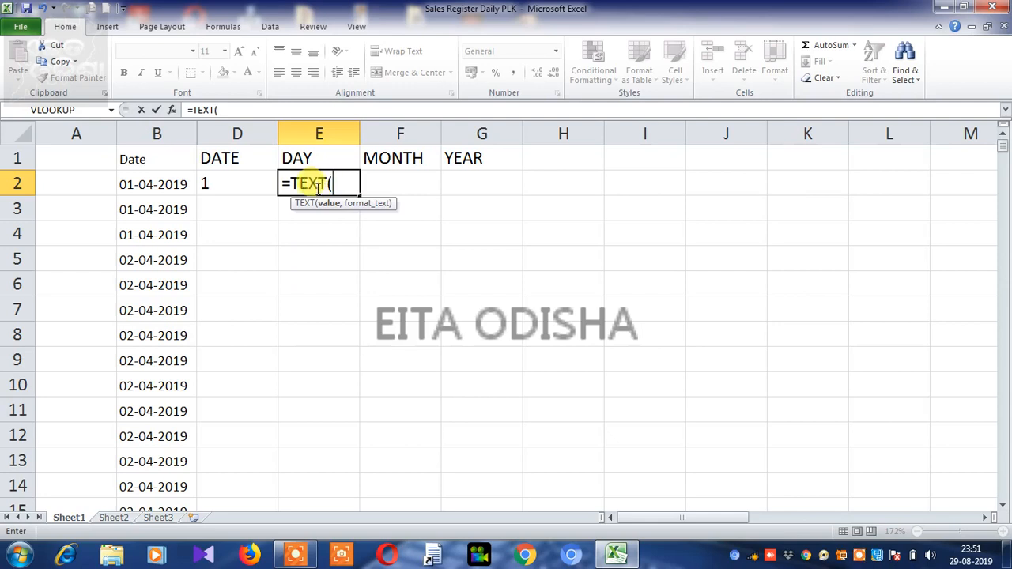
{"action": "left_click", "coordinate": [179, 184]}
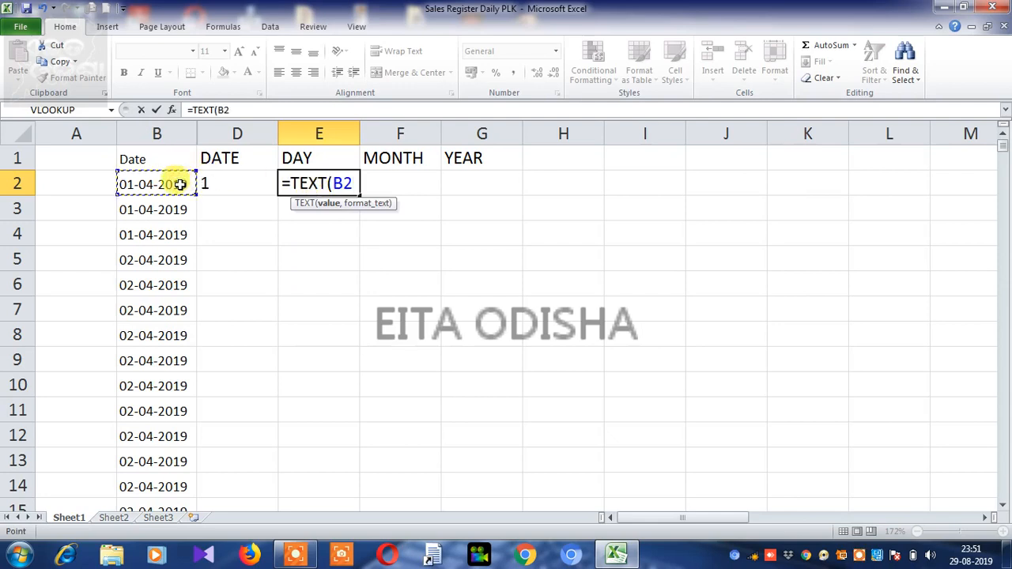
{"action": "type", "text": ","}
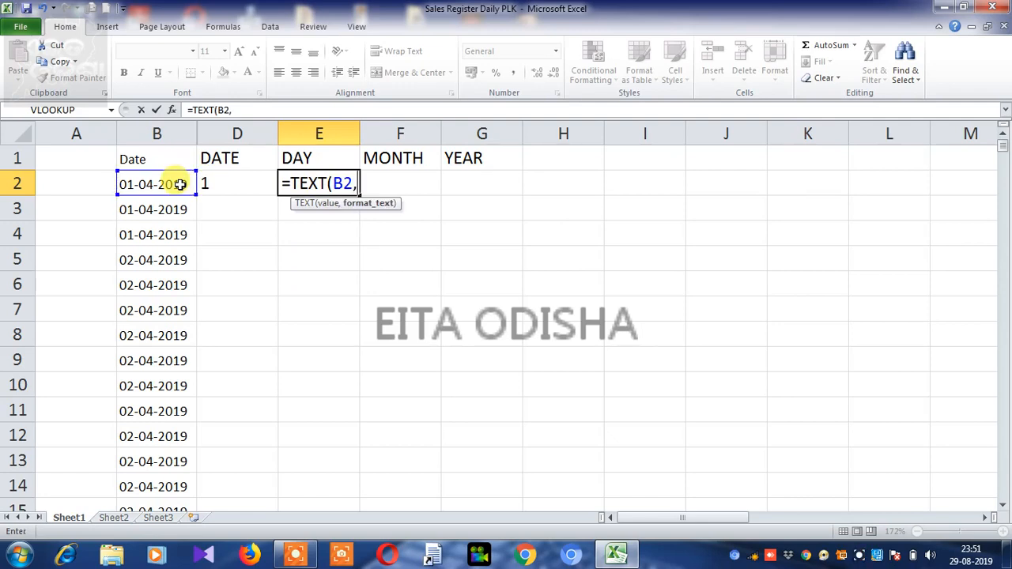
{"action": "type", "text": "\"DD\""}
{"action": "type", "text": ")"}
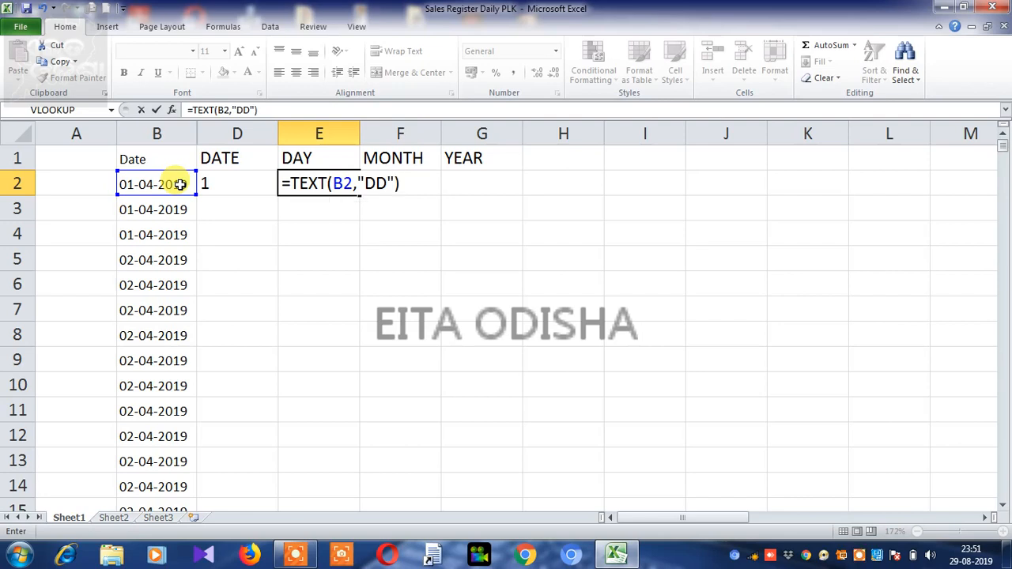
{"action": "key", "text": "Return"}
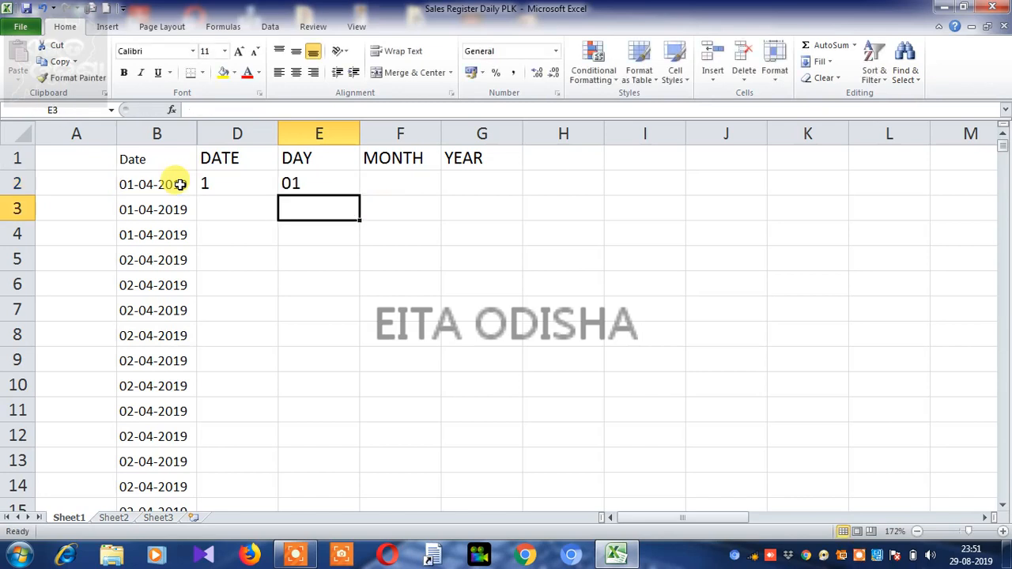
Change the format text in the E2 formula to "DDD" for the abbreviated weekday name.
{"action": "left_click", "coordinate": [294, 183]}
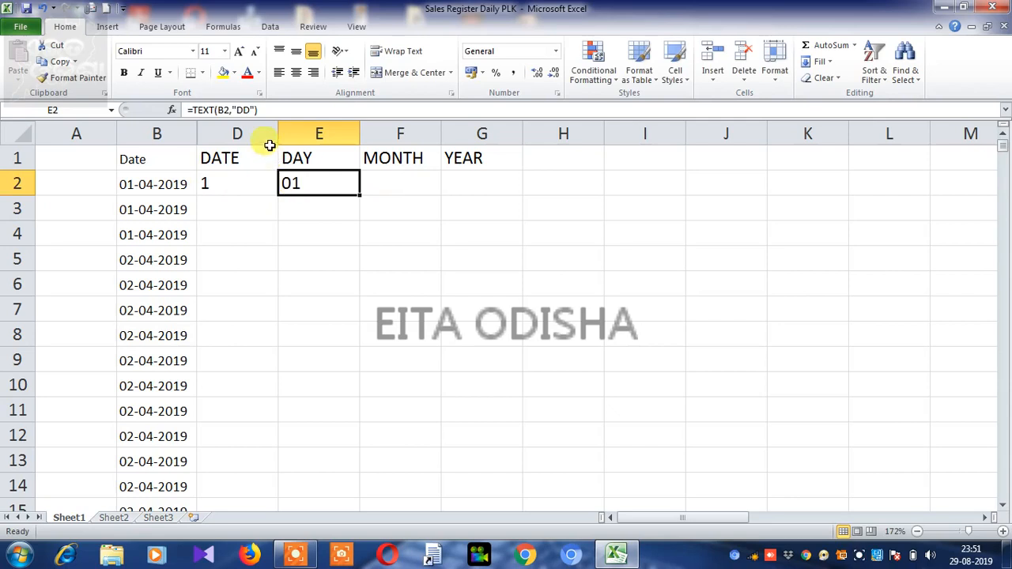
{"action": "left_click", "coordinate": [245, 109]}
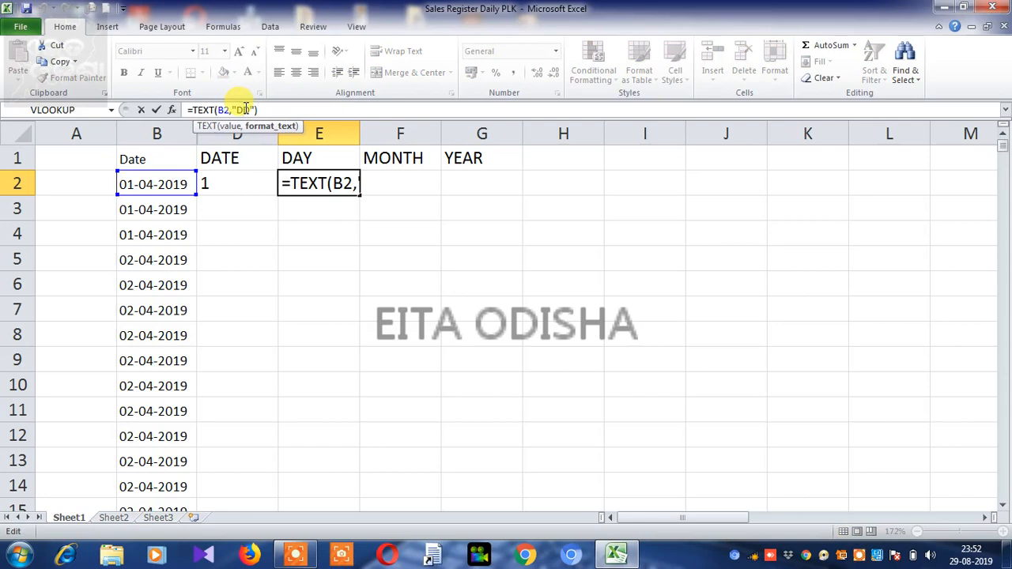
{"action": "type", "text": "D"}
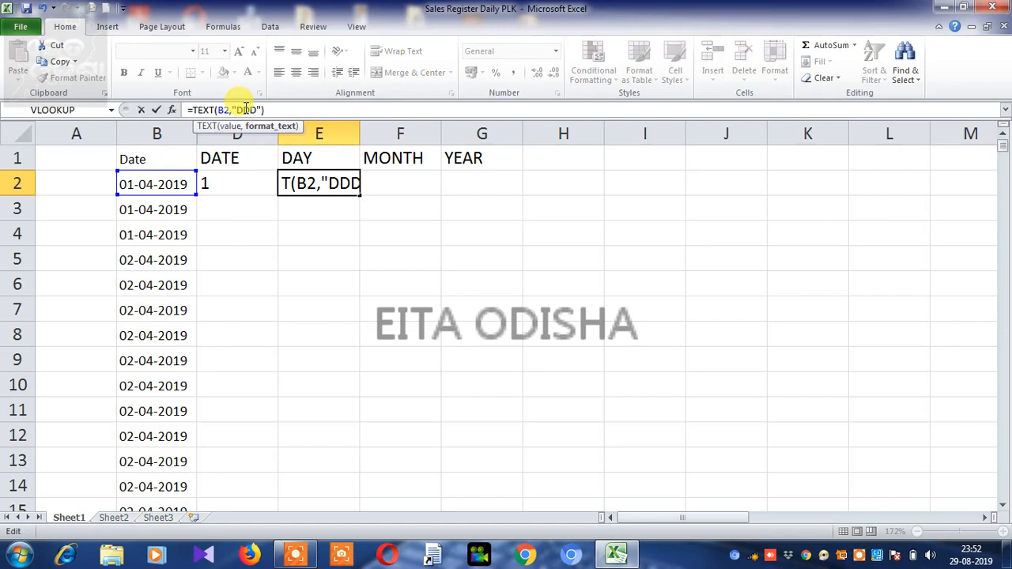
{"action": "key", "text": "Return"}
Extend the format text in the E2 formula to "DDDD" for the full weekday name.
{"action": "left_click", "coordinate": [299, 177]}
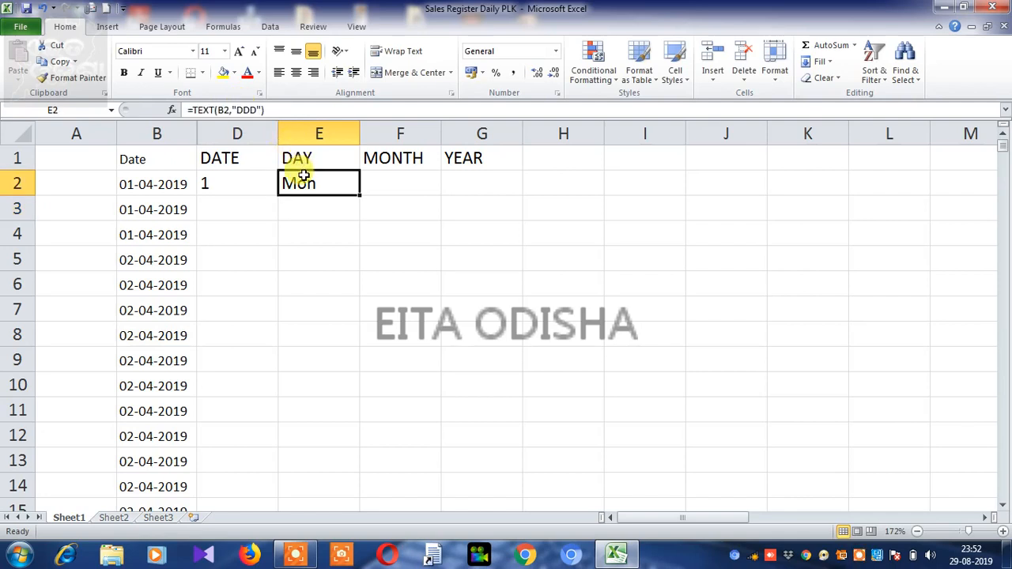
{"action": "left_click", "coordinate": [250, 111]}
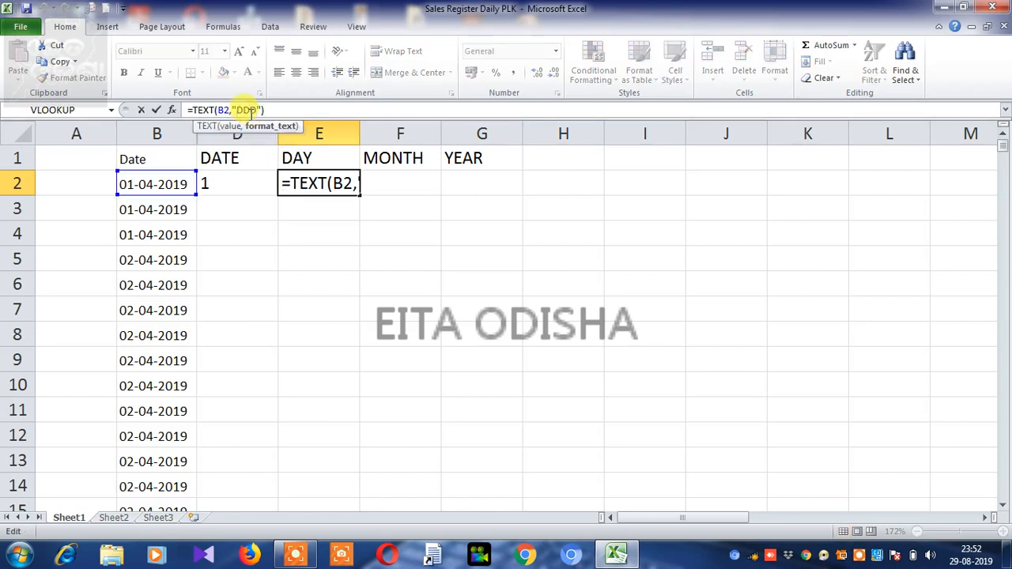
{"action": "type", "text": "D"}
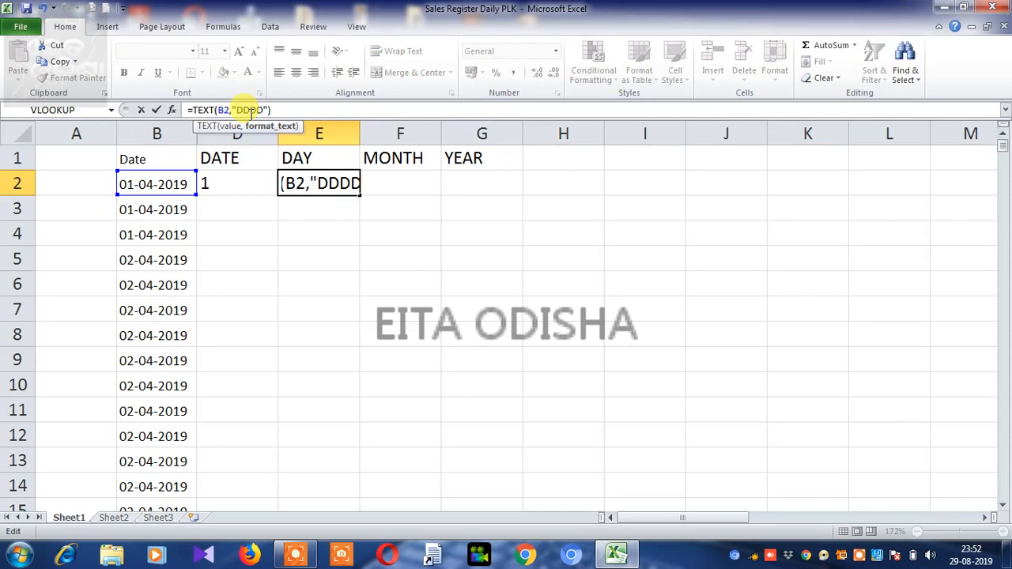
{"action": "key", "text": "Return"}
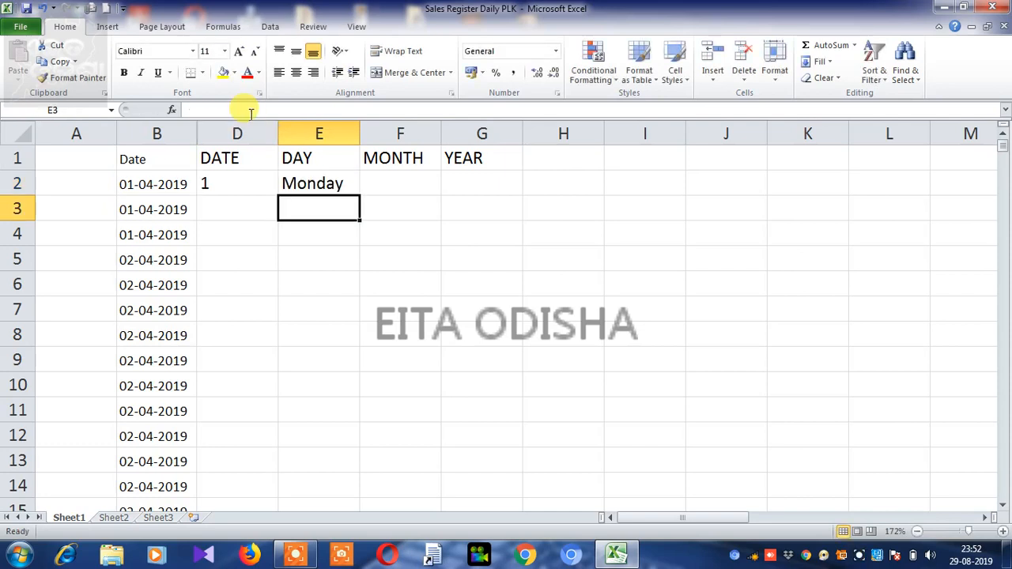
{"action": "left_click", "coordinate": [300, 181]}
Enter the formula =TEXT(B2,"M") in cell F2 under the MONTH heading to extract the month number.
{"action": "left_click", "coordinate": [389, 185]}
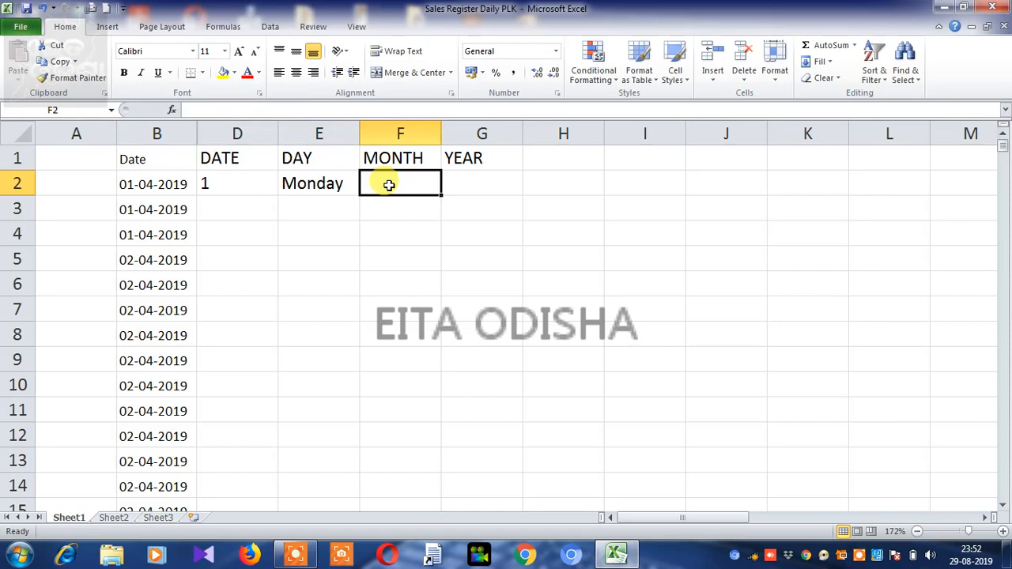
{"action": "type", "text": "="}
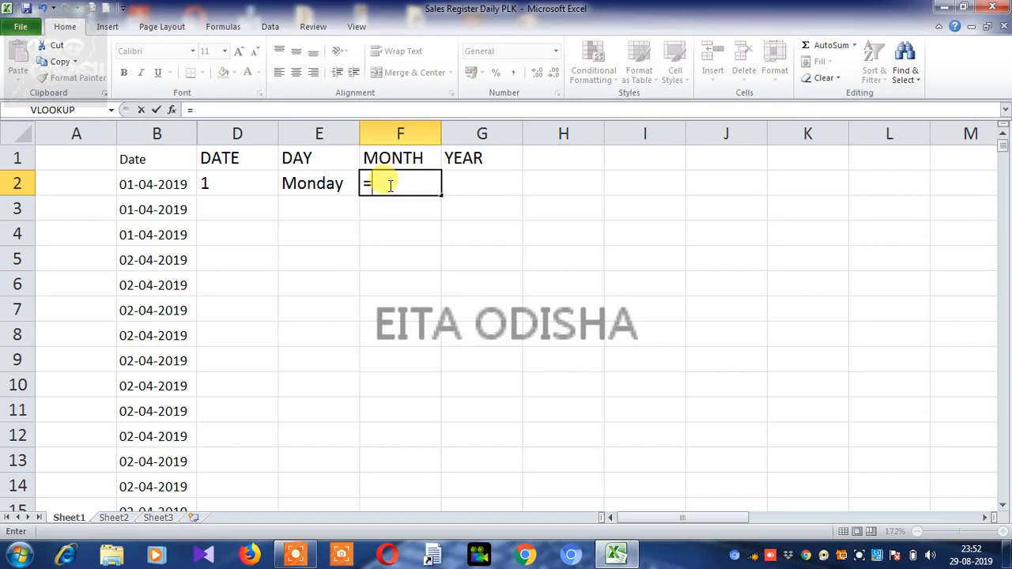
{"action": "type", "text": "TE"}
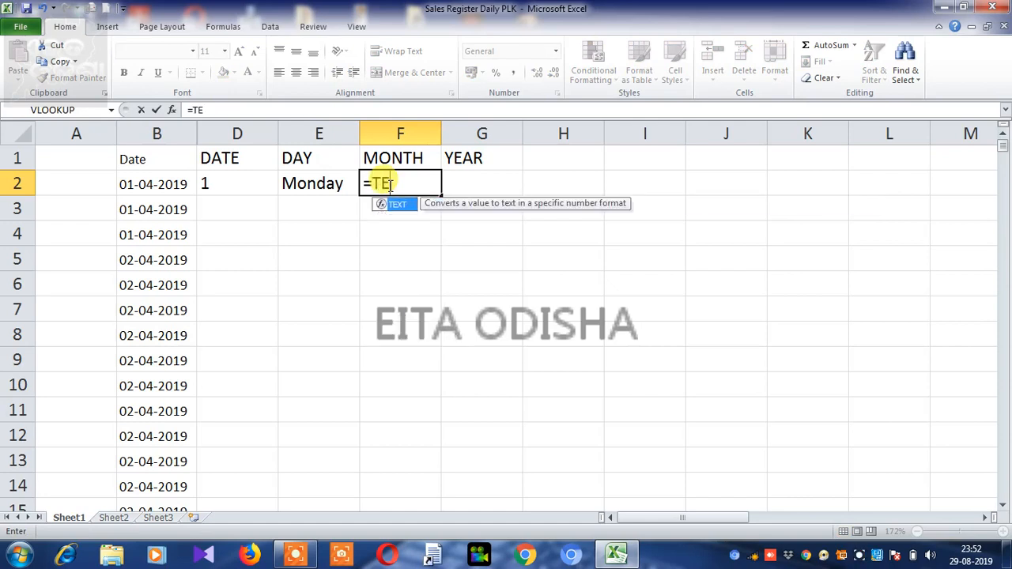
{"action": "double_click", "coordinate": [402, 204]}
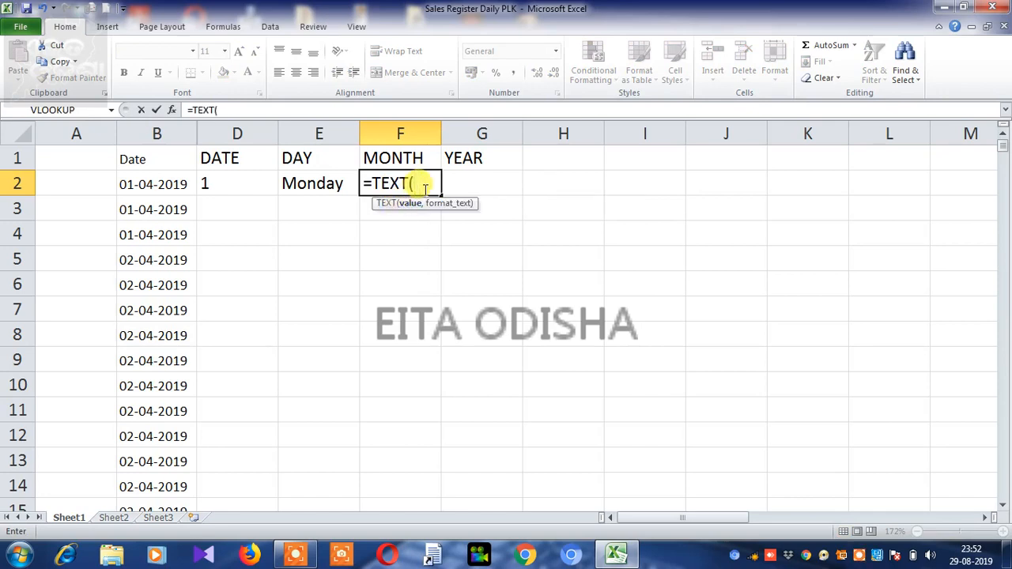
{"action": "left_click", "coordinate": [185, 184]}
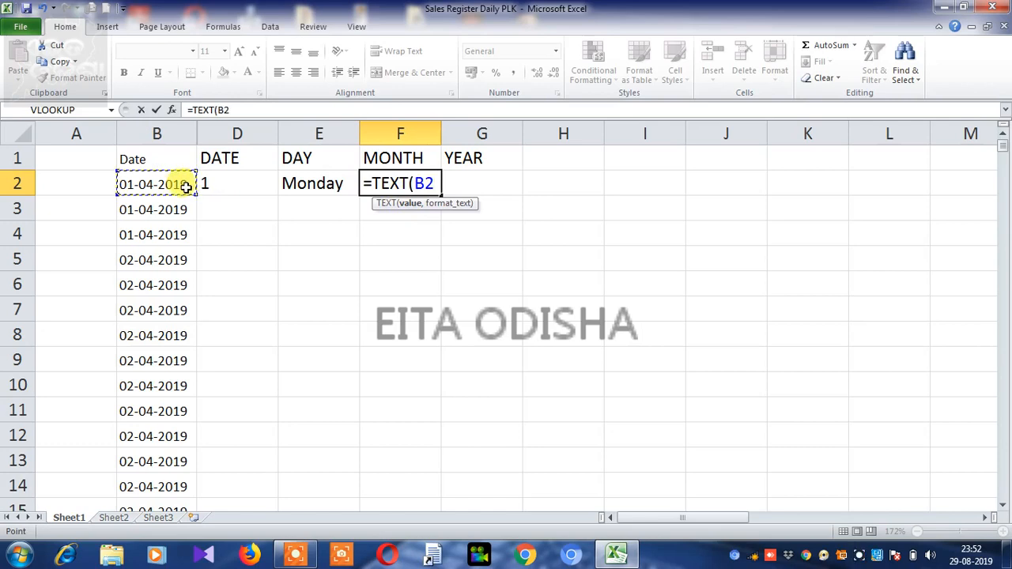
{"action": "type", "text": ","}
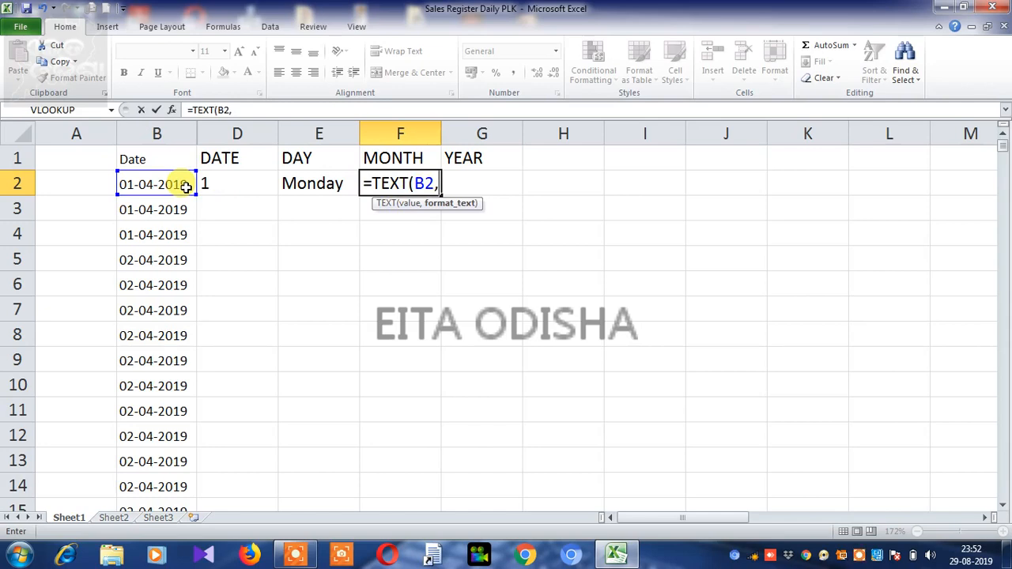
{"action": "type", "text": "\"MM"}
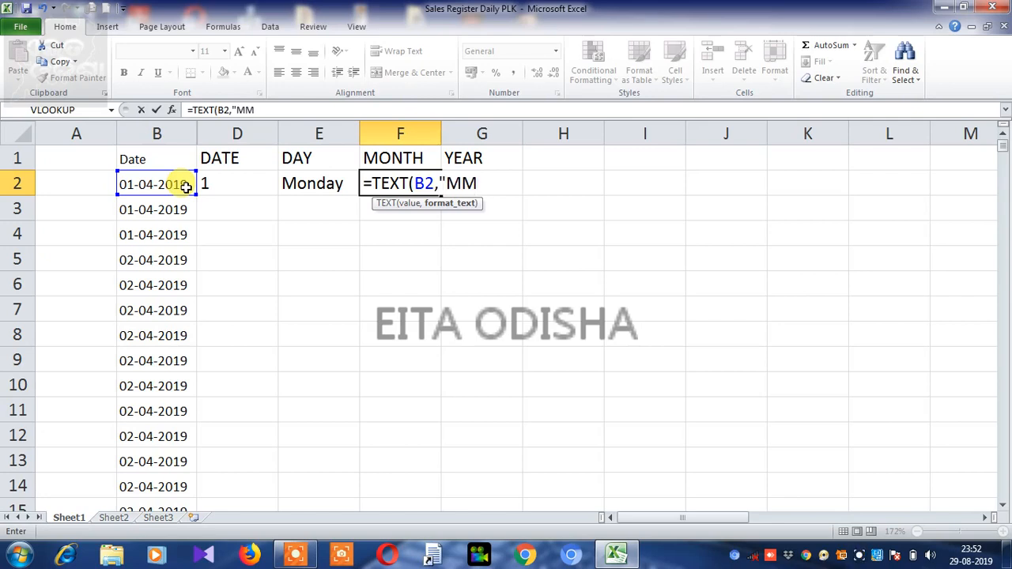
{"action": "key", "text": "BackSpace"}
{"action": "type", "text": "\")"}
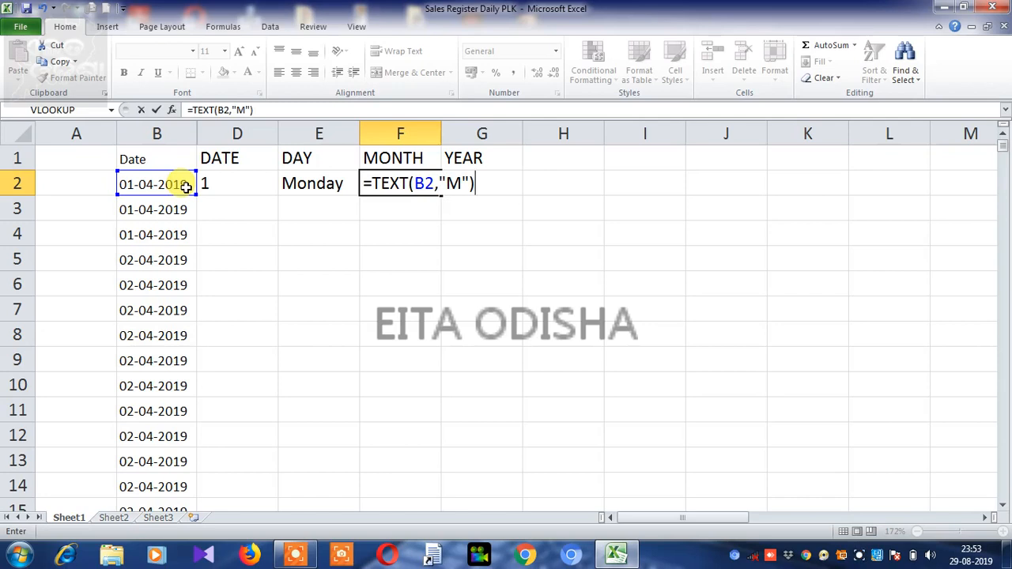
{"action": "key", "text": "Return"}
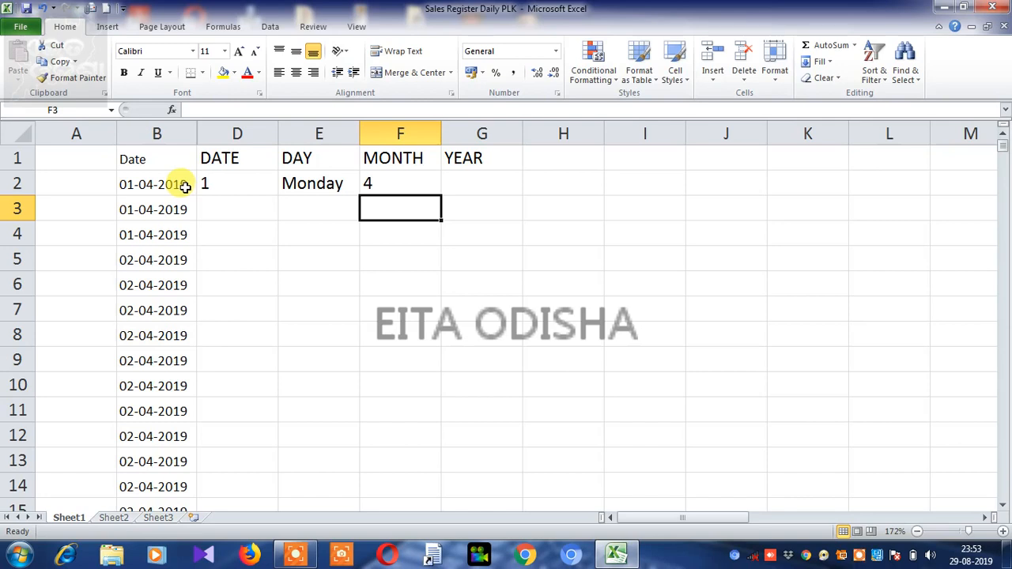
Change the format text in the F2 formula to "MM" for the two-digit month number.
{"action": "left_click", "coordinate": [369, 184]}
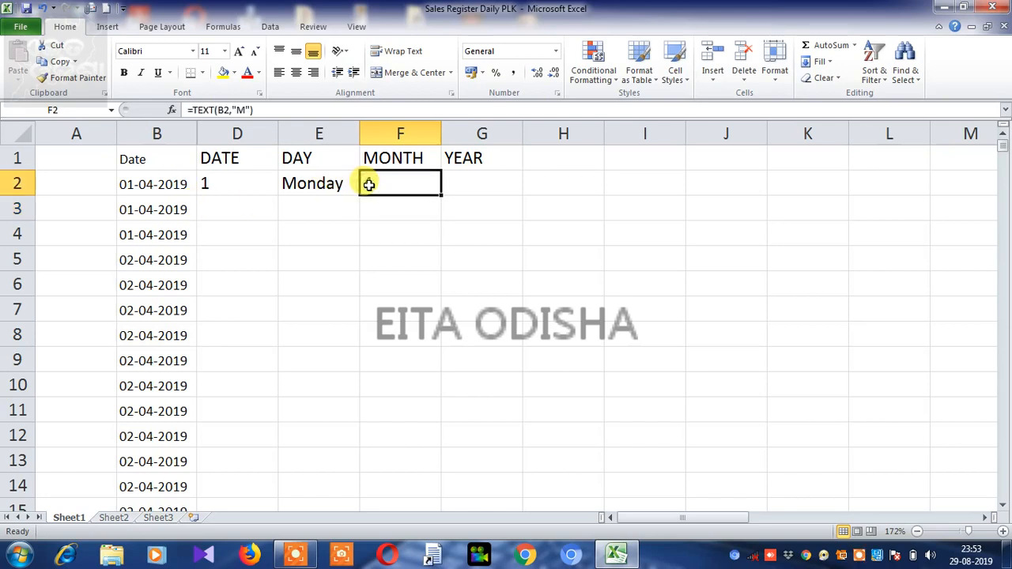
{"action": "double_click", "coordinate": [414, 185]}
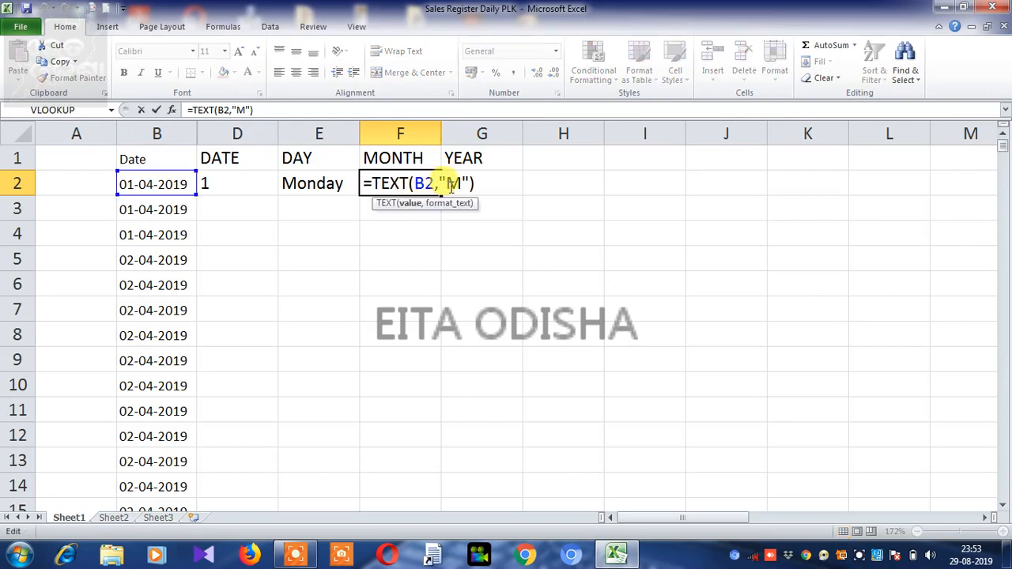
{"action": "left_click", "coordinate": [461, 184]}
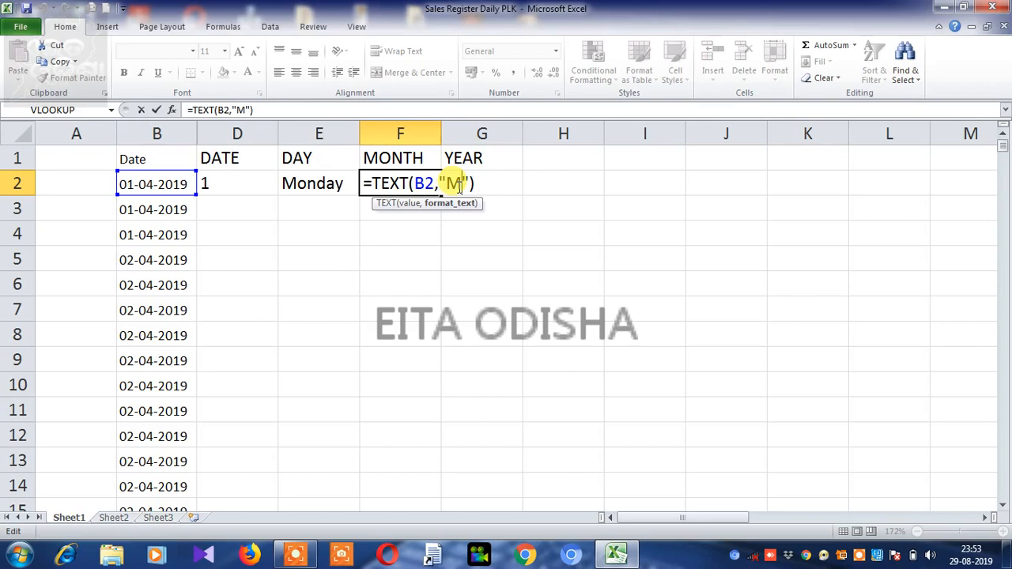
{"action": "type", "text": "M"}
{"action": "key", "text": "Return"}
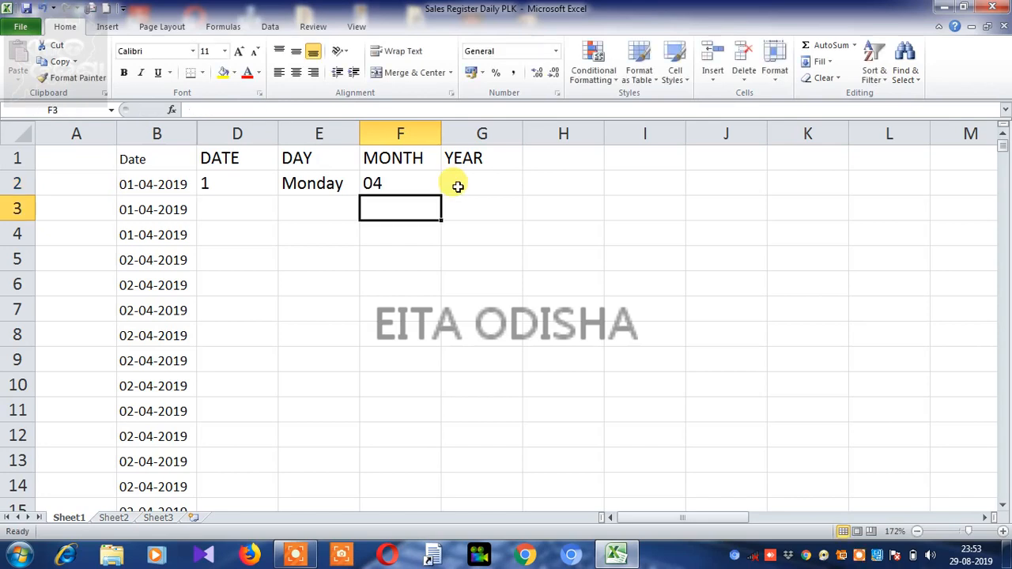
Change the format text in the F2 formula to "MMM" for the abbreviated month name.
{"action": "left_click", "coordinate": [431, 184]}
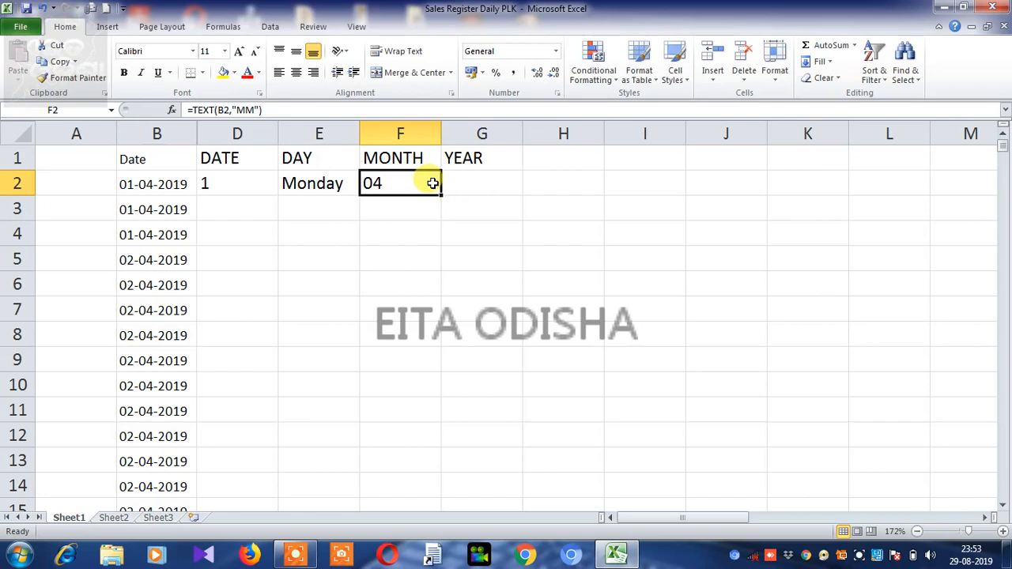
{"action": "double_click", "coordinate": [432, 184]}
{"action": "left_click", "coordinate": [474, 182]}
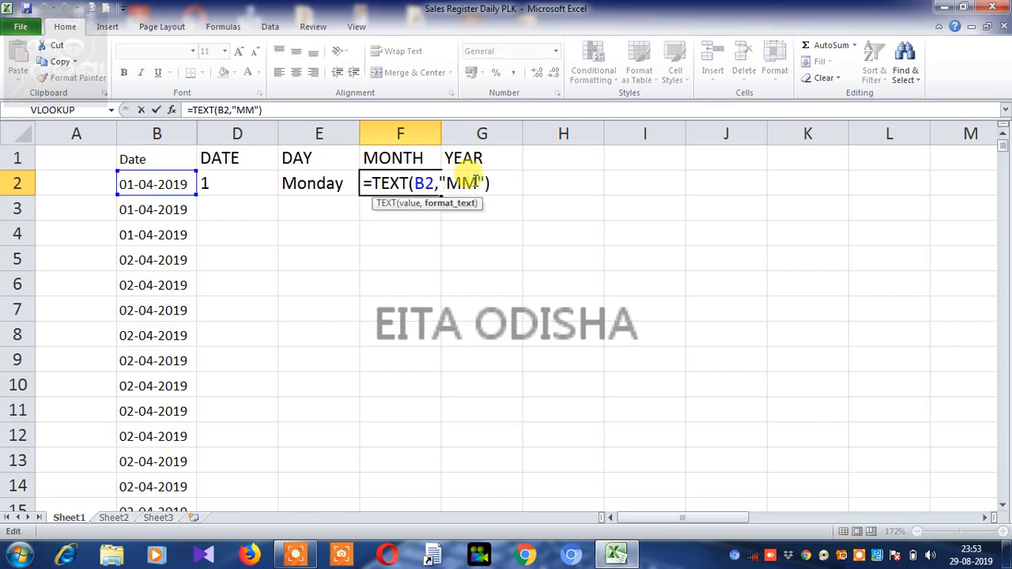
{"action": "type", "text": "M"}
{"action": "key", "text": "Return"}
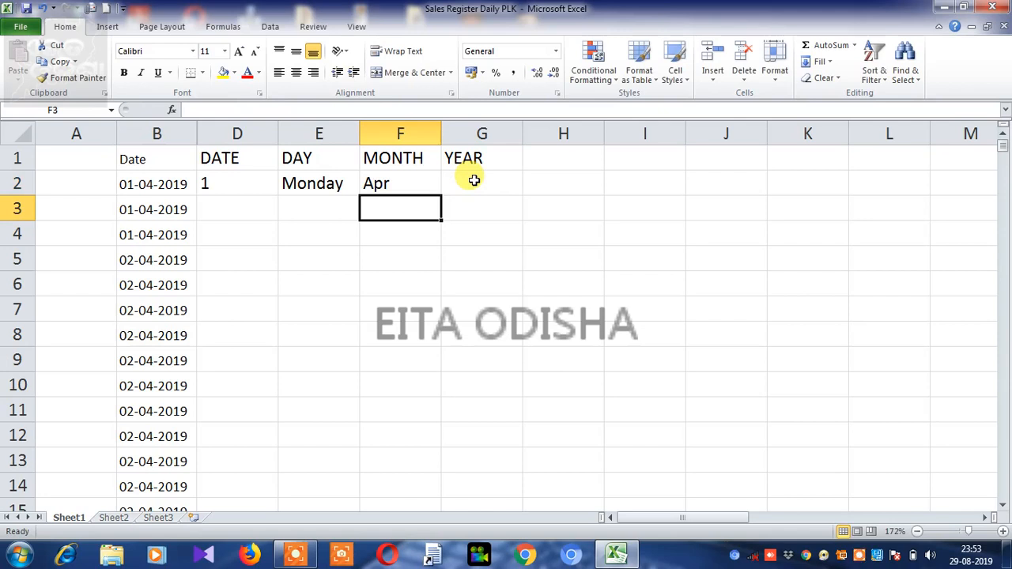
Extend the format text in the F2 formula to "MMMM" for the full month name.
{"action": "left_click", "coordinate": [416, 179]}
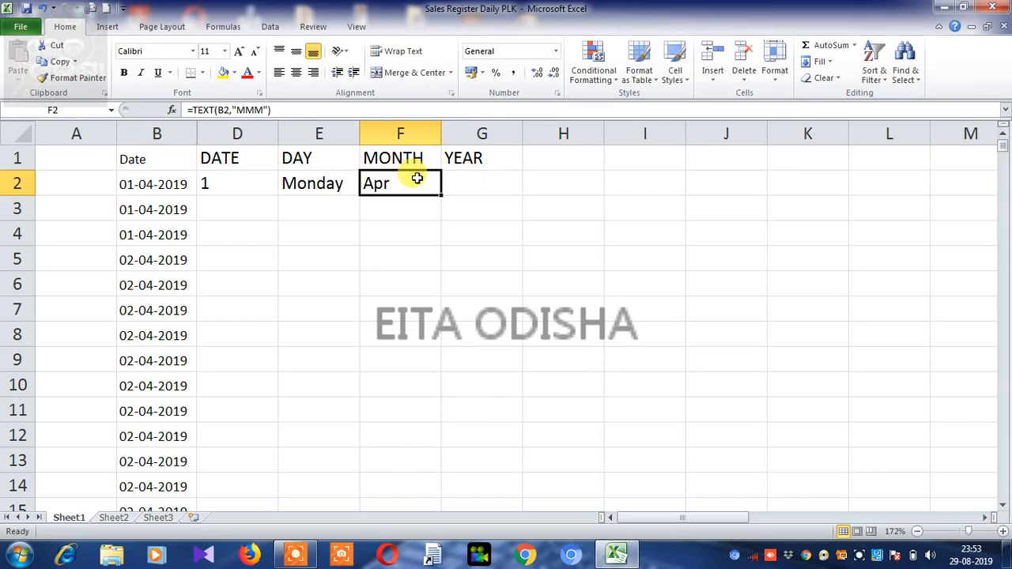
{"action": "double_click", "coordinate": [416, 179]}
{"action": "left_click", "coordinate": [462, 183]}
{"action": "type", "text": "MMMM\")"}
{"action": "key", "text": "Return"}
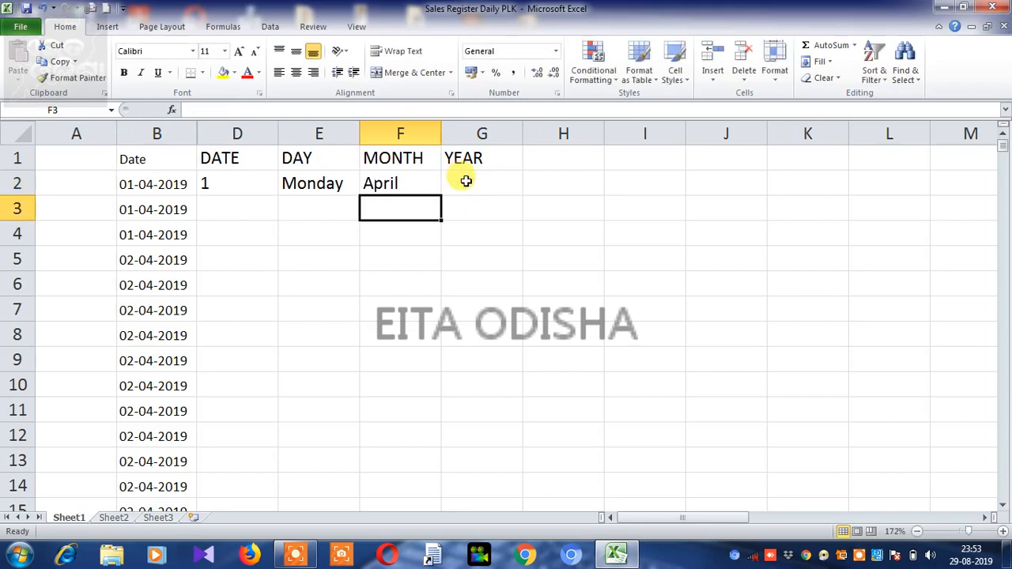
{"action": "left_click", "coordinate": [426, 183]}
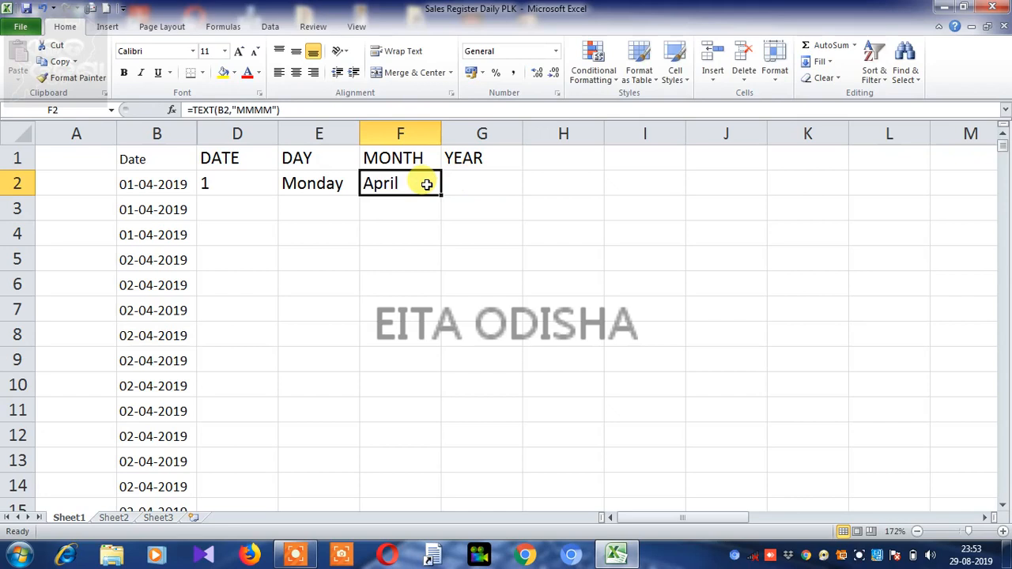
Enter a TEXT formula in cell G2 under the YEAR heading, using B2 with the format text "YYYY".
{"action": "left_click", "coordinate": [470, 187]}
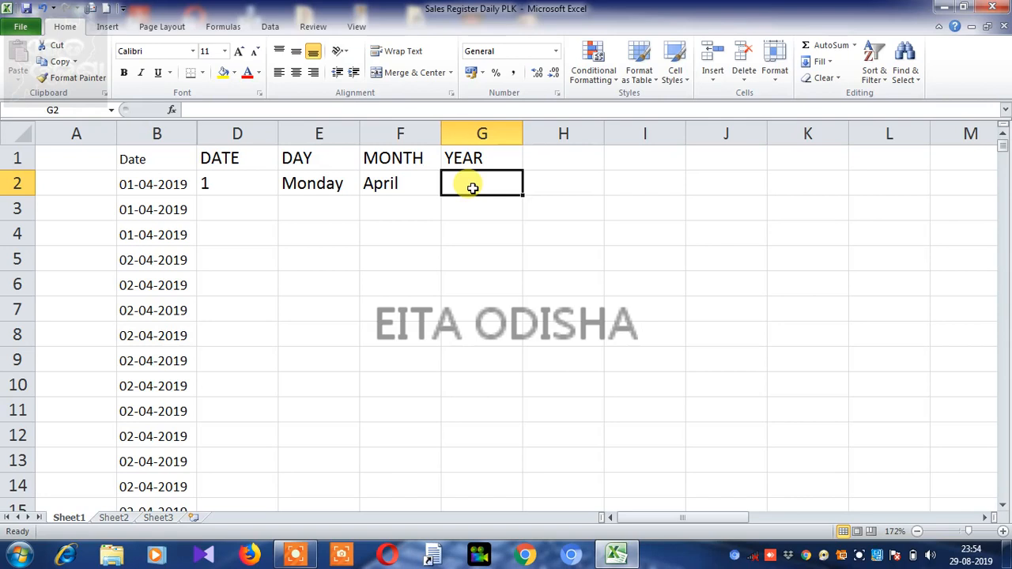
{"action": "type", "text": "="}
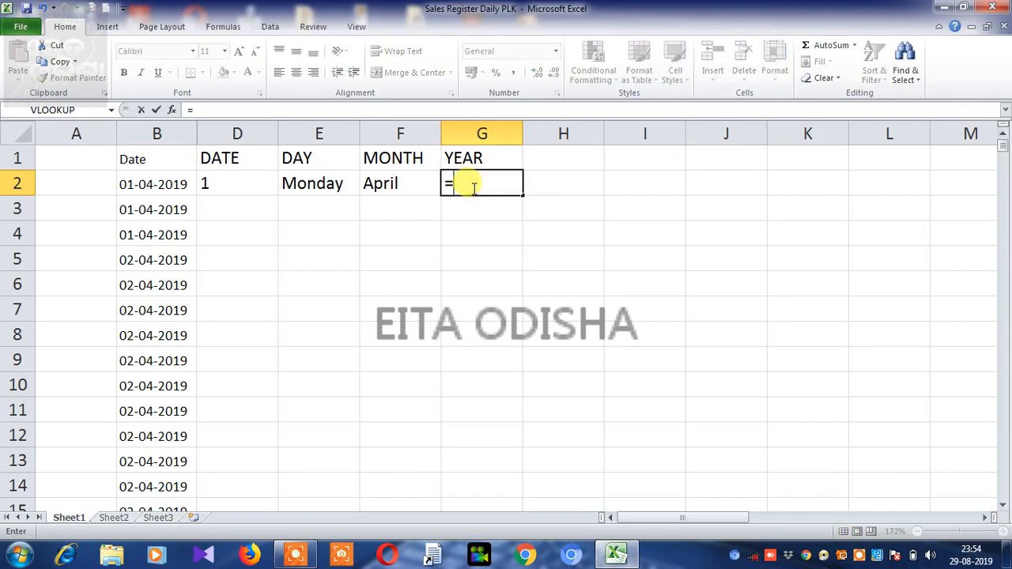
{"action": "type", "text": "TEX"}
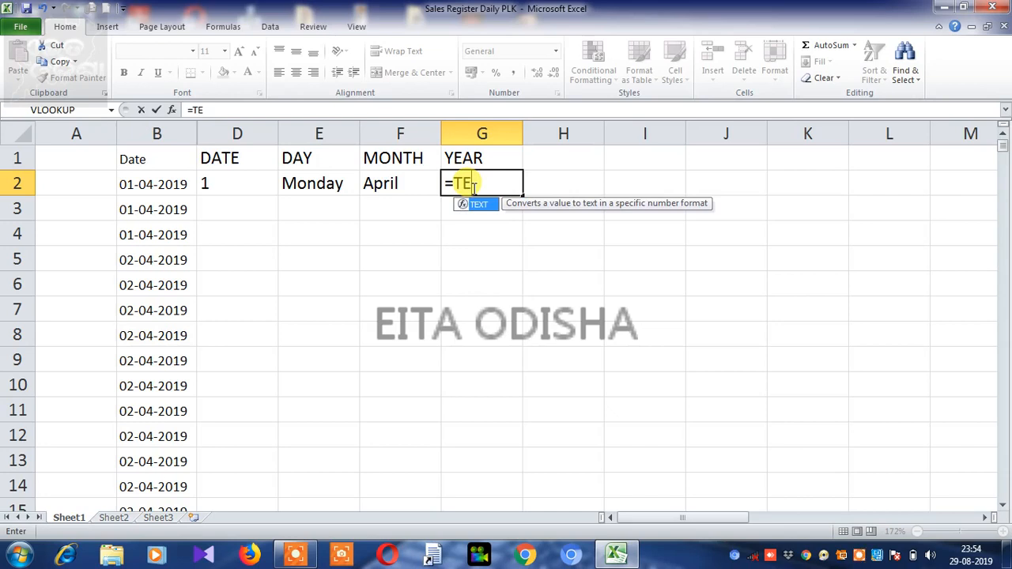
{"action": "double_click", "coordinate": [479, 204]}
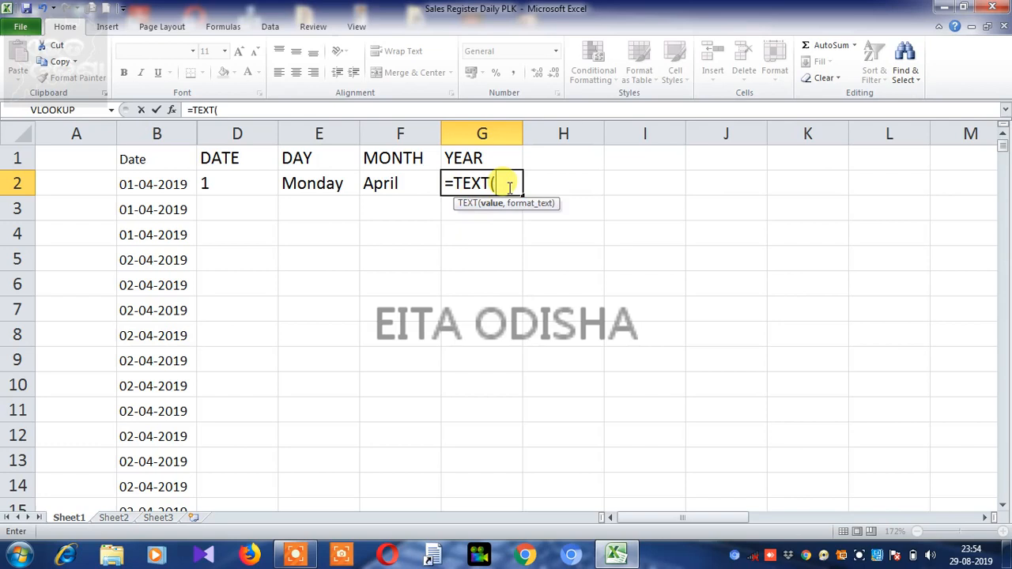
{"action": "left_click", "coordinate": [157, 188]}
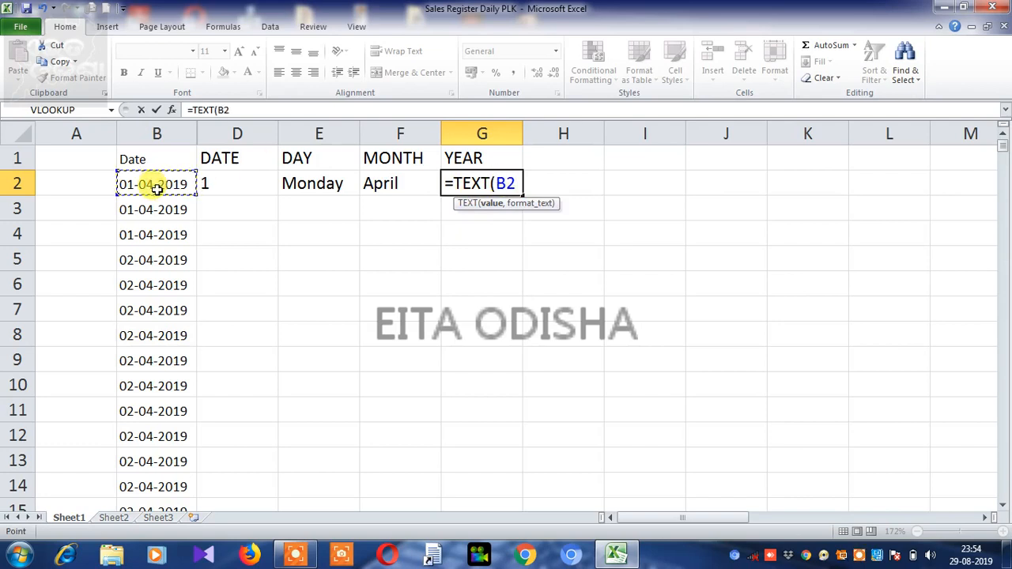
{"action": "type", "text": ","}
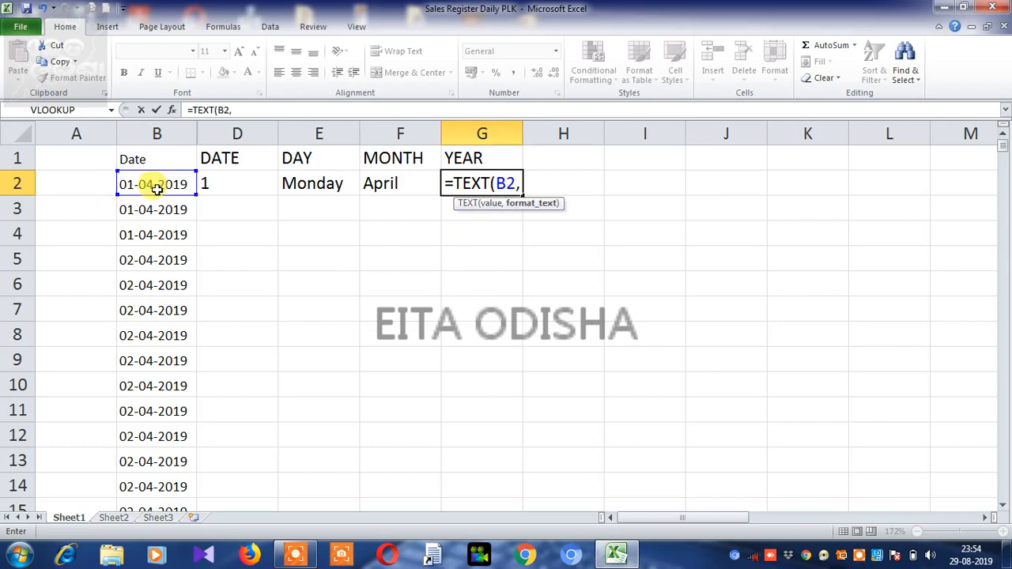
{"action": "type", "text": "\"YYYY"}
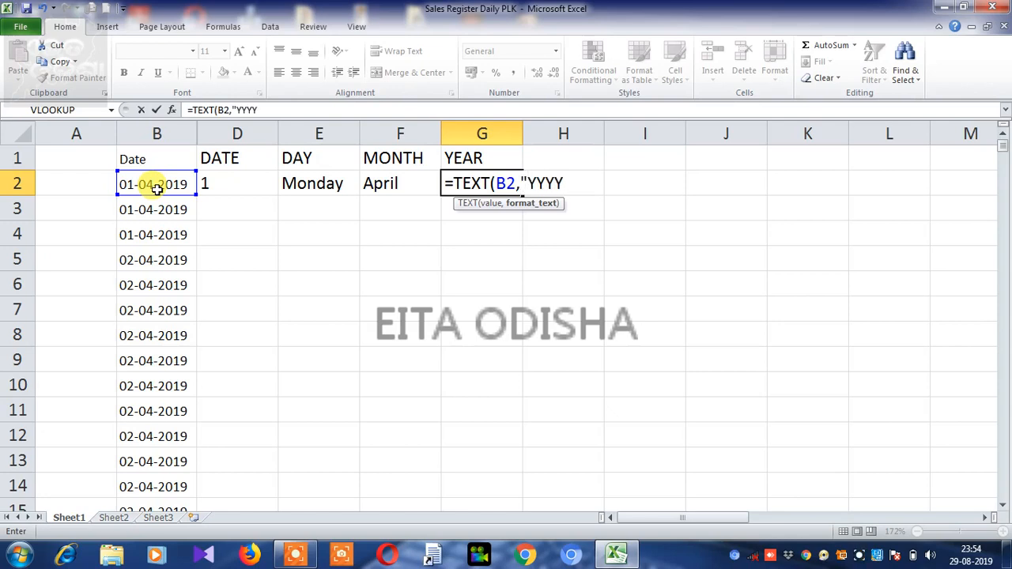